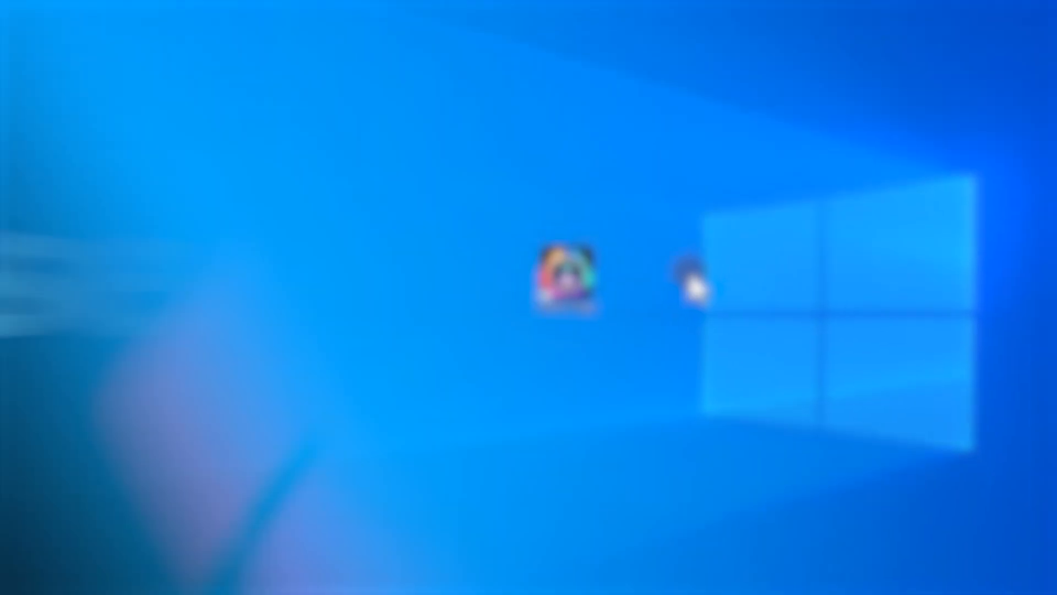
# Create a new 1920 x 1080, 30 fps project in VideoProc Vlogger and import old.mp4 into its media library
pyautogui.doubleClick(584, 275)
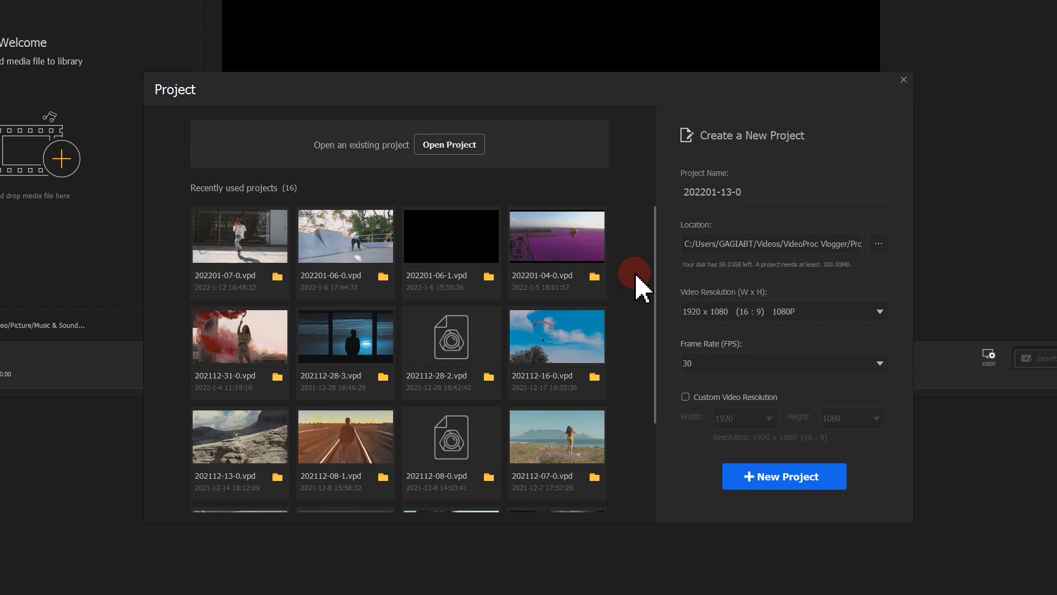
pyautogui.click(777, 478)
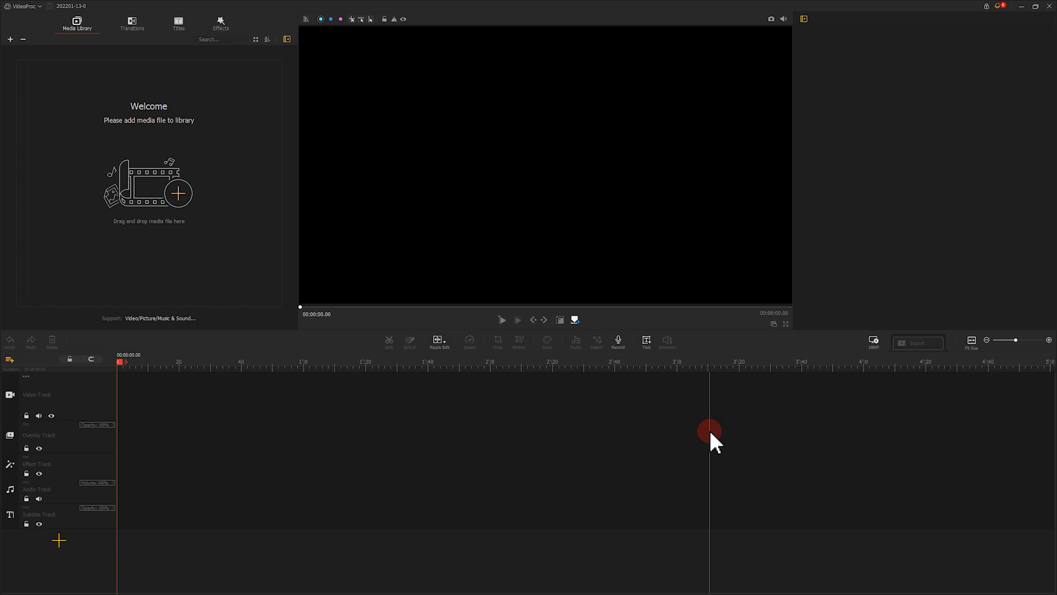
pyautogui.click(181, 197)
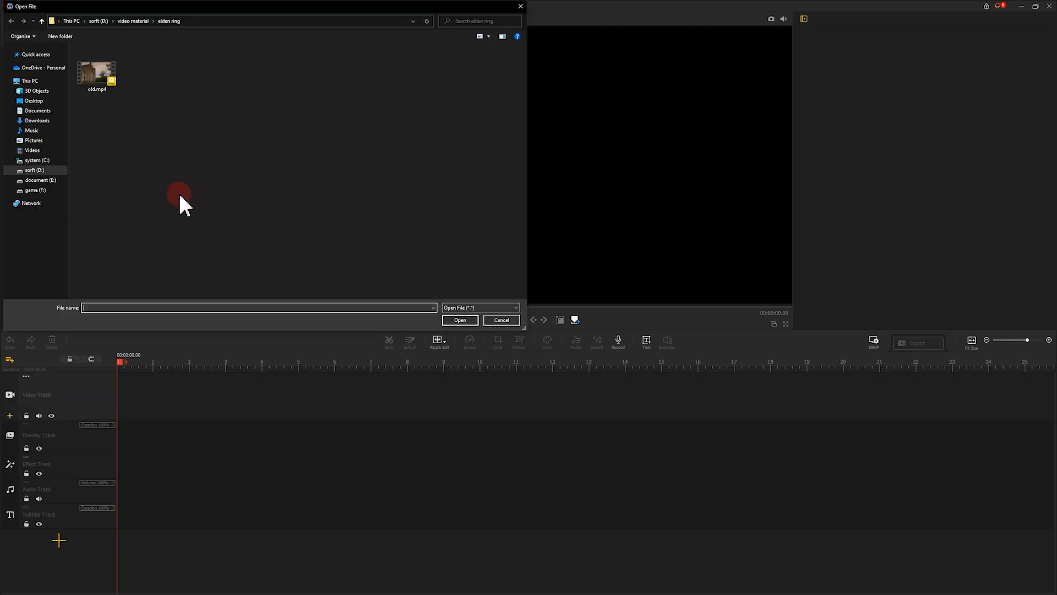
pyautogui.click(101, 77)
pyautogui.click(243, 151)
pyautogui.click(458, 319)
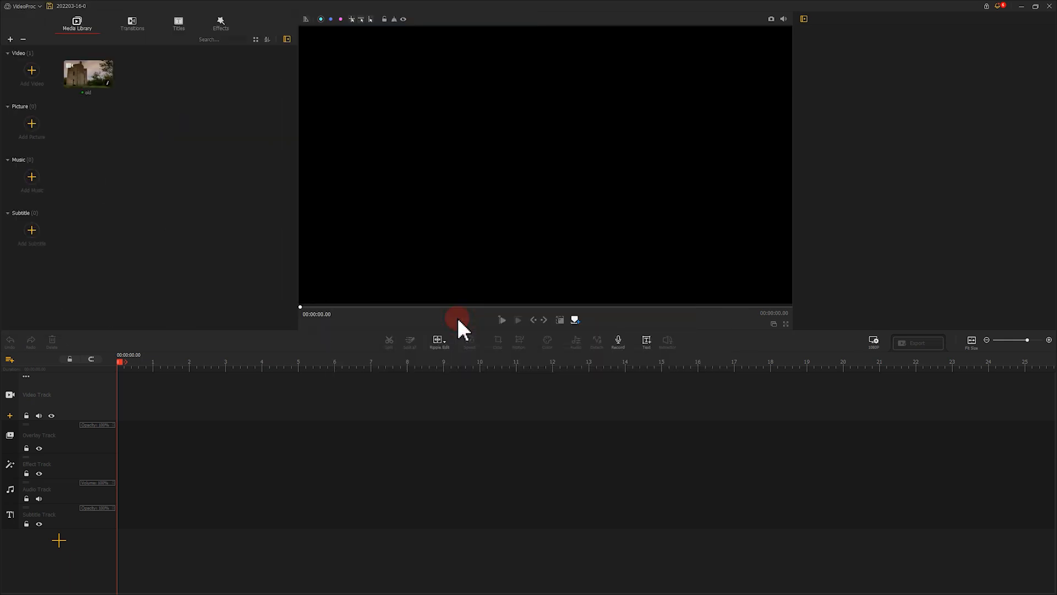
# Place the old clip at the start of the video track and open it in the Color & Filter Editor
pyautogui.click(88, 85)
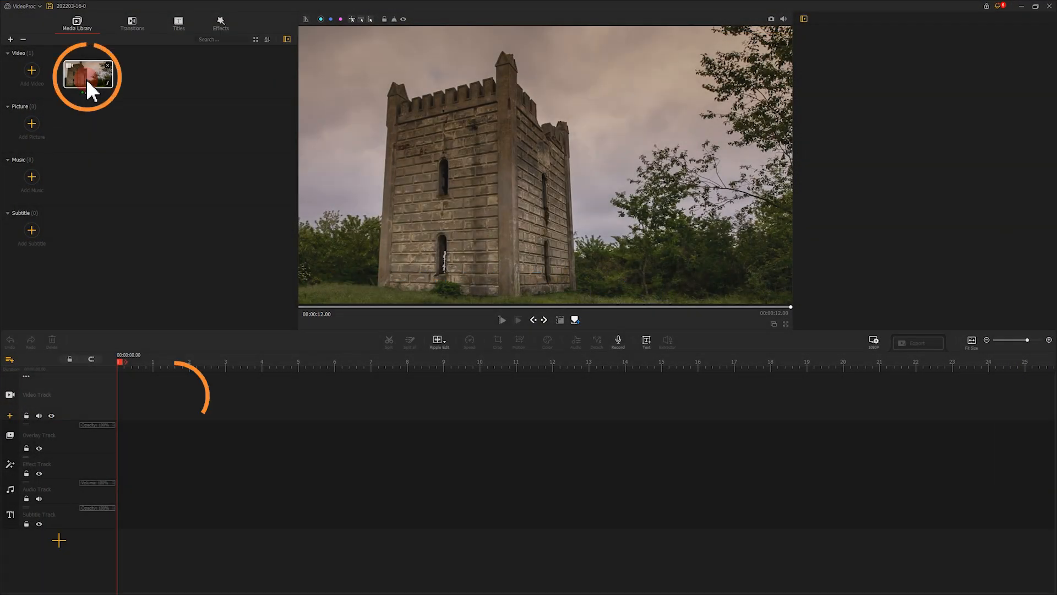
pyautogui.moveTo(85, 76); pyautogui.dragTo(137, 393)
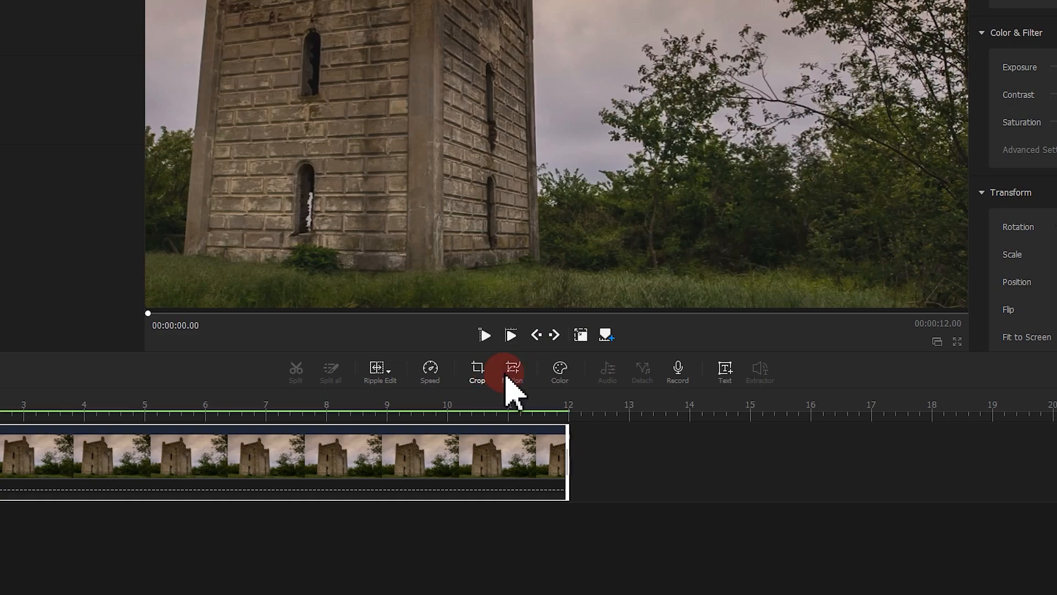
pyautogui.click(558, 370)
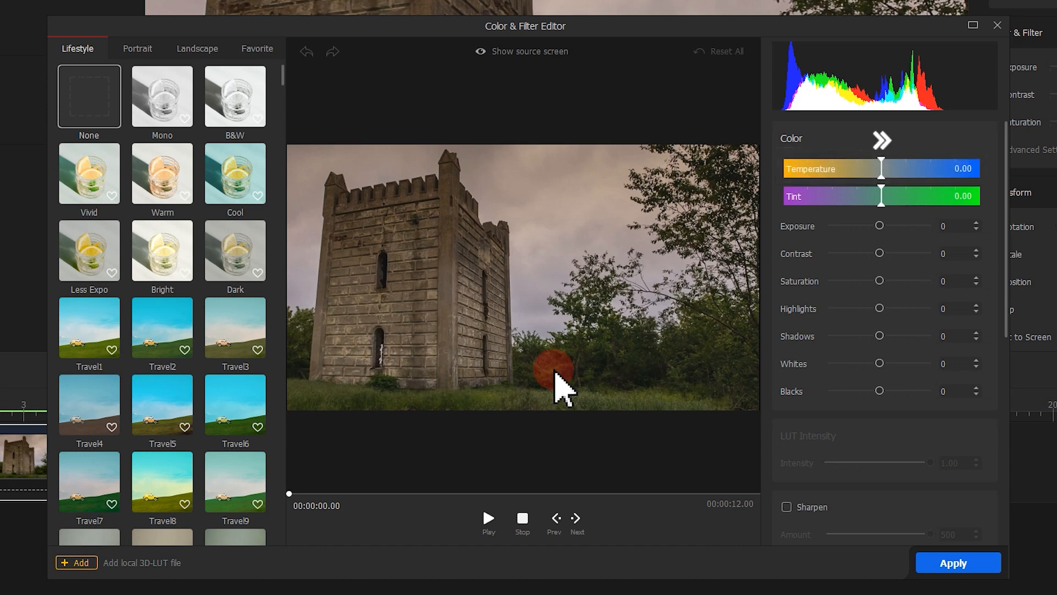
# Set the clip's temperature to 100, tint to 27.27, exposure to -12, contrast to 8 and saturation to -8
pyautogui.moveTo(883, 169); pyautogui.dragTo(994, 190)
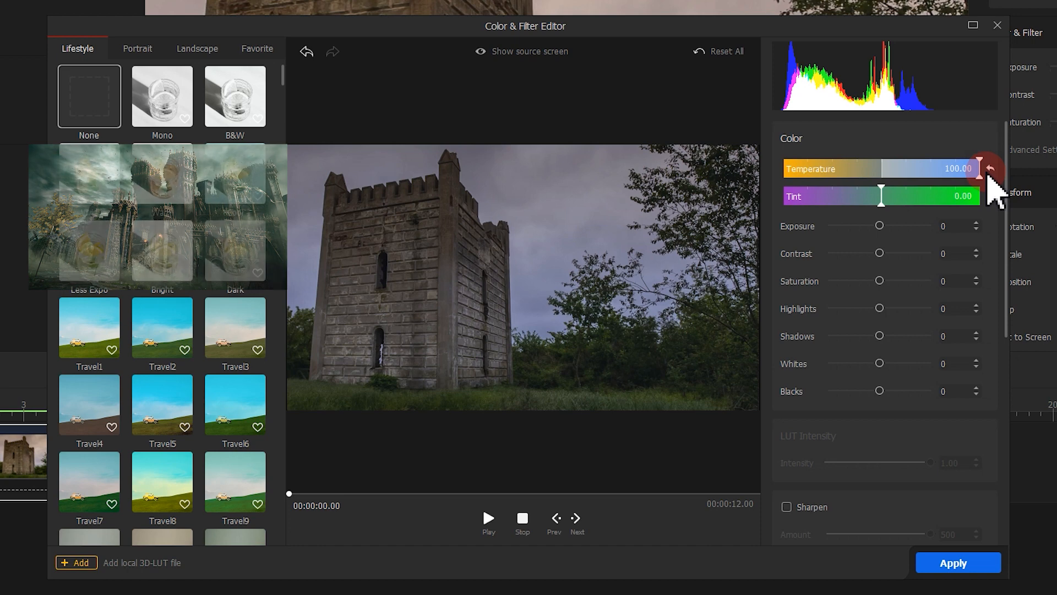
pyautogui.moveTo(882, 201); pyautogui.dragTo(910, 215)
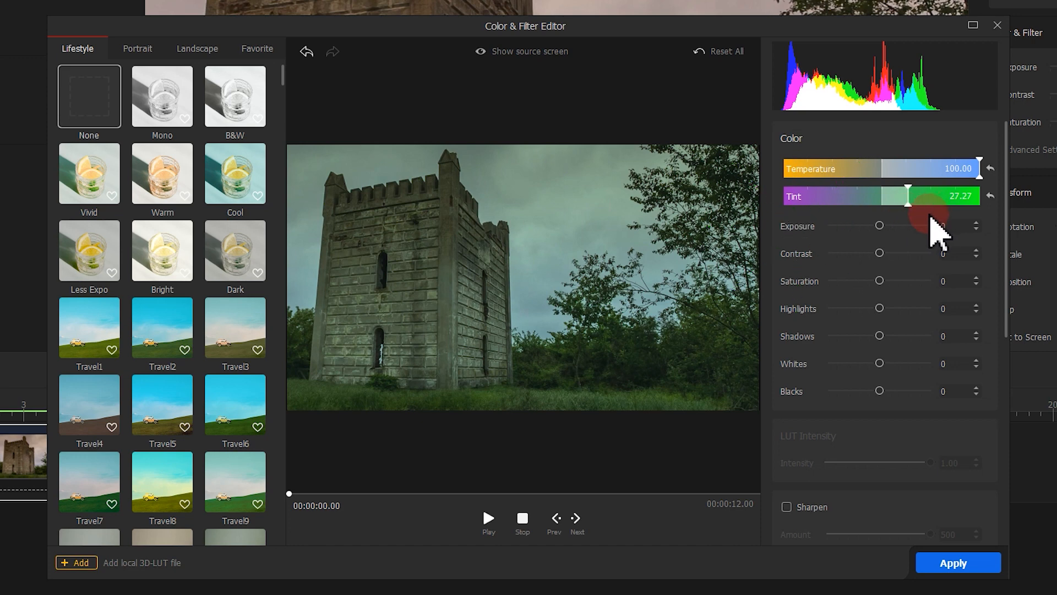
pyautogui.moveTo(879, 225); pyautogui.dragTo(875, 227)
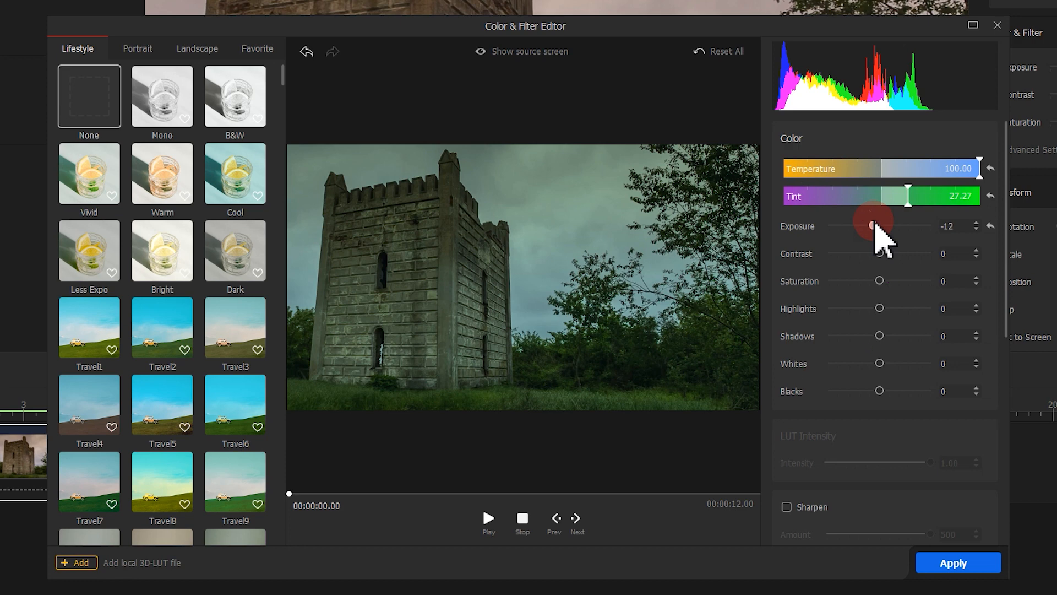
pyautogui.moveTo(879, 253); pyautogui.dragTo(884, 255)
pyautogui.click(880, 281)
pyautogui.click(876, 281)
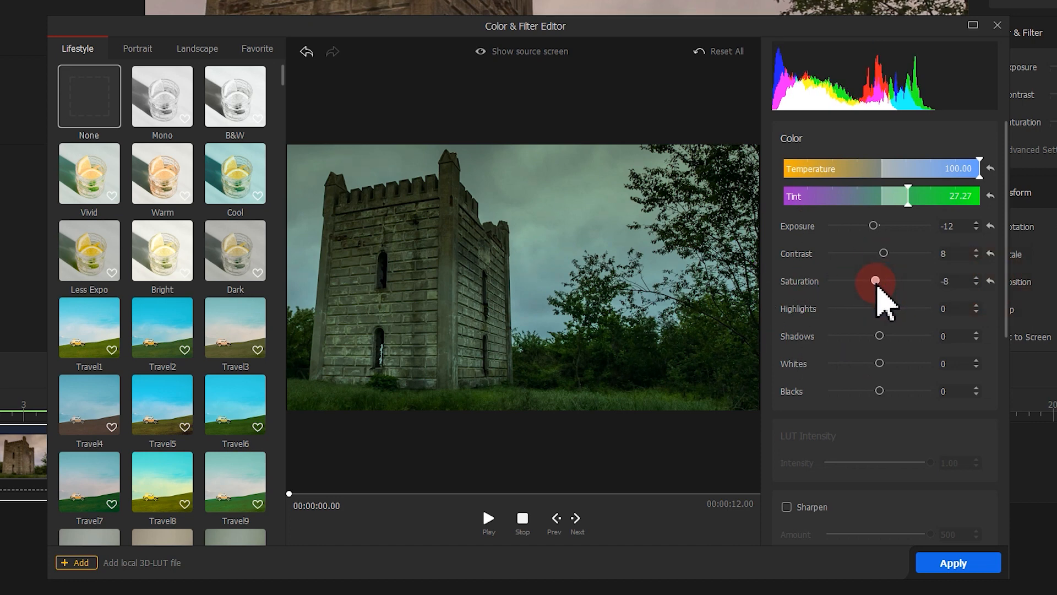
# Set the clip's highlights to 100, shadows to -24, whites to 47 and blacks to -24
pyautogui.click(881, 309)
pyautogui.moveTo(883, 315); pyautogui.dragTo(946, 320)
pyautogui.click(879, 335)
pyautogui.moveTo(881, 337); pyautogui.dragTo(868, 337)
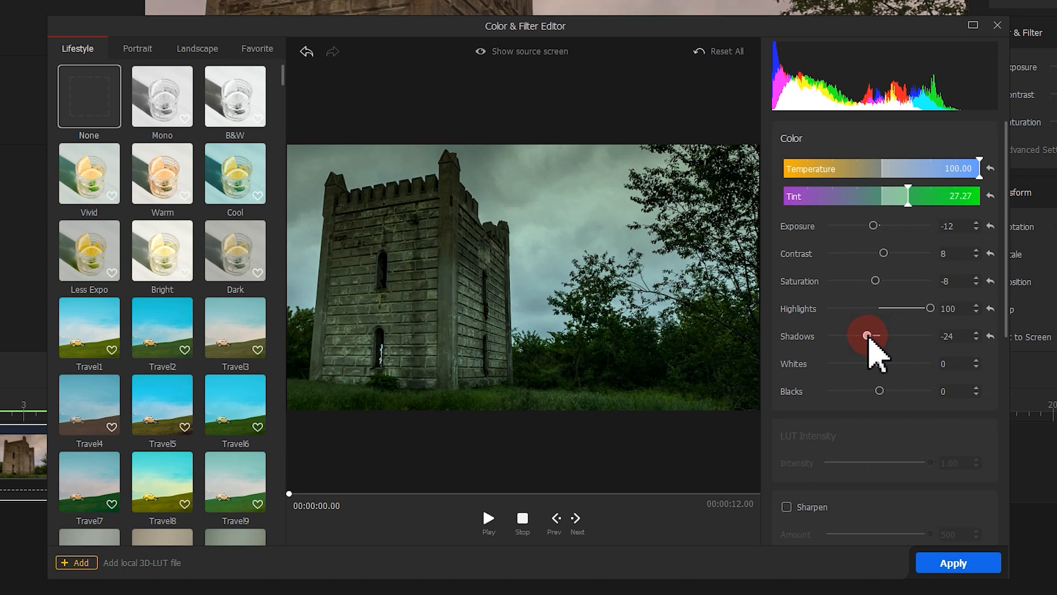
pyautogui.click(880, 364)
pyautogui.moveTo(880, 363)
pyautogui.mouseDown()
pyautogui.moveTo(904, 364)
pyautogui.moveTo(868, 391)
pyautogui.mouseUp()
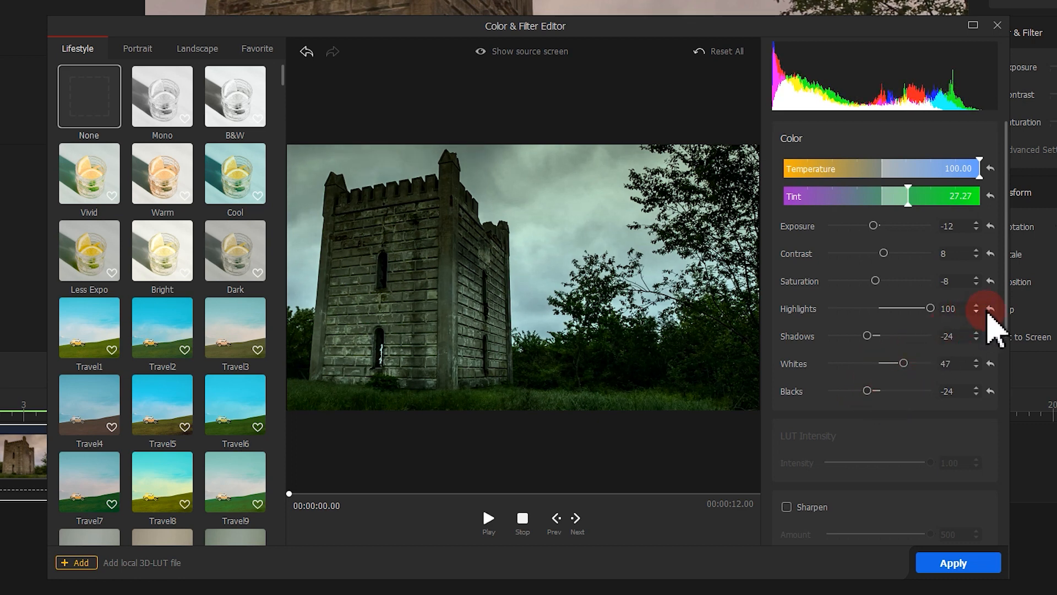
# Adjust the orange range in HSL to saturation 5 and luminance 1
pyautogui.moveTo(1008, 309); pyautogui.dragTo(994, 491)
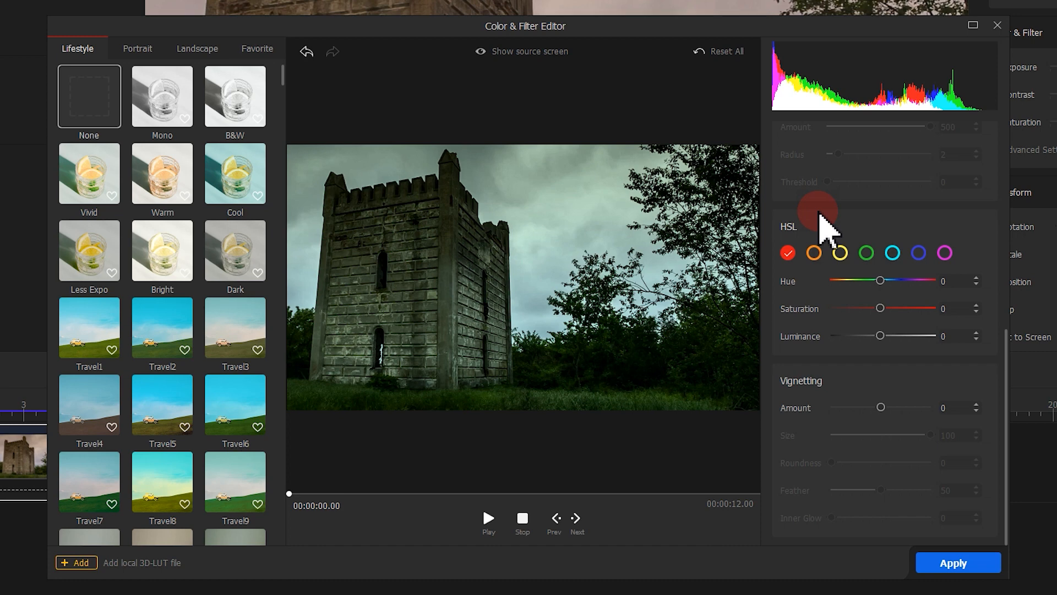
pyautogui.click(814, 254)
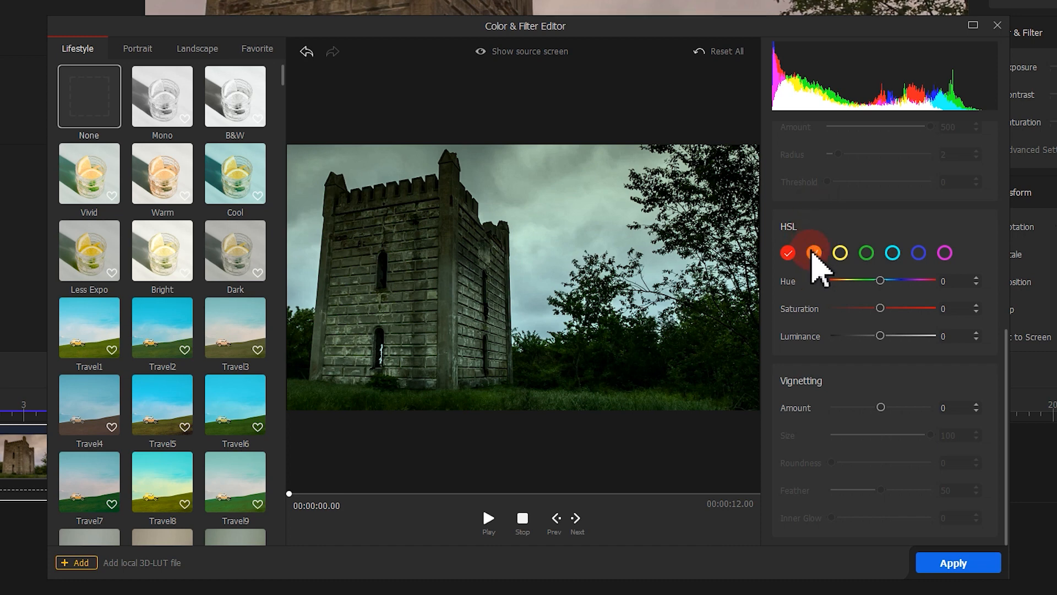
pyautogui.click(814, 253)
pyautogui.moveTo(880, 309); pyautogui.dragTo(883, 338)
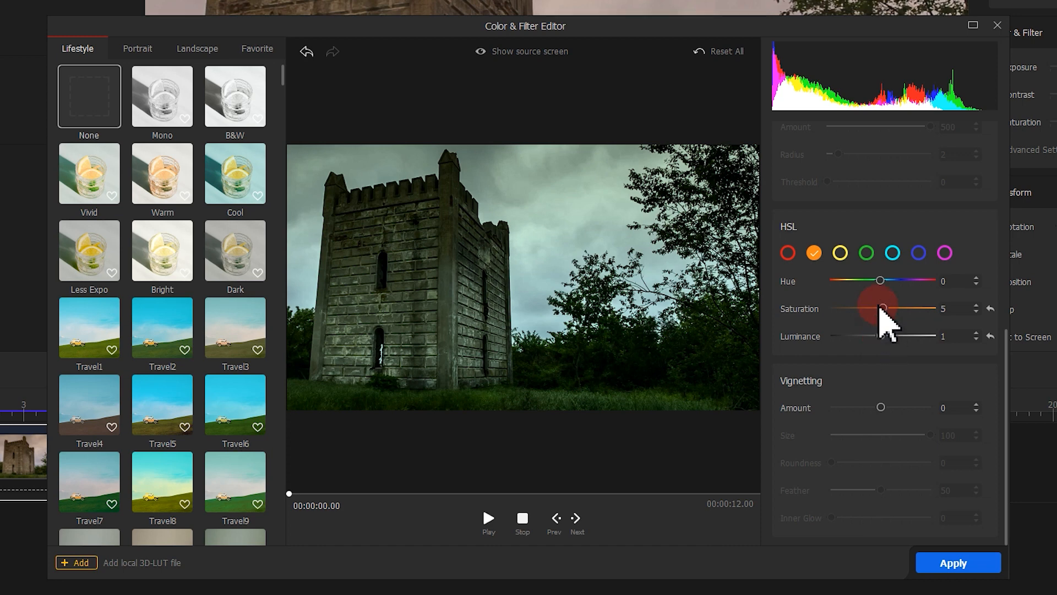
# Shift the green range in HSL to hue -14 and luminance -8
pyautogui.click(866, 253)
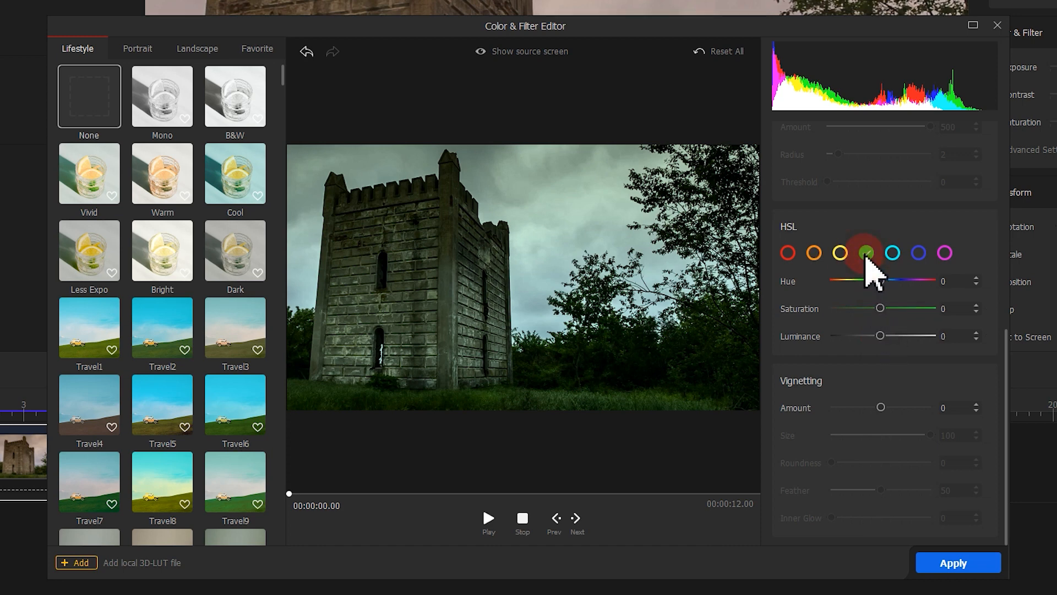
pyautogui.moveTo(882, 281); pyautogui.dragTo(873, 282)
pyautogui.moveTo(873, 282); pyautogui.dragTo(875, 283)
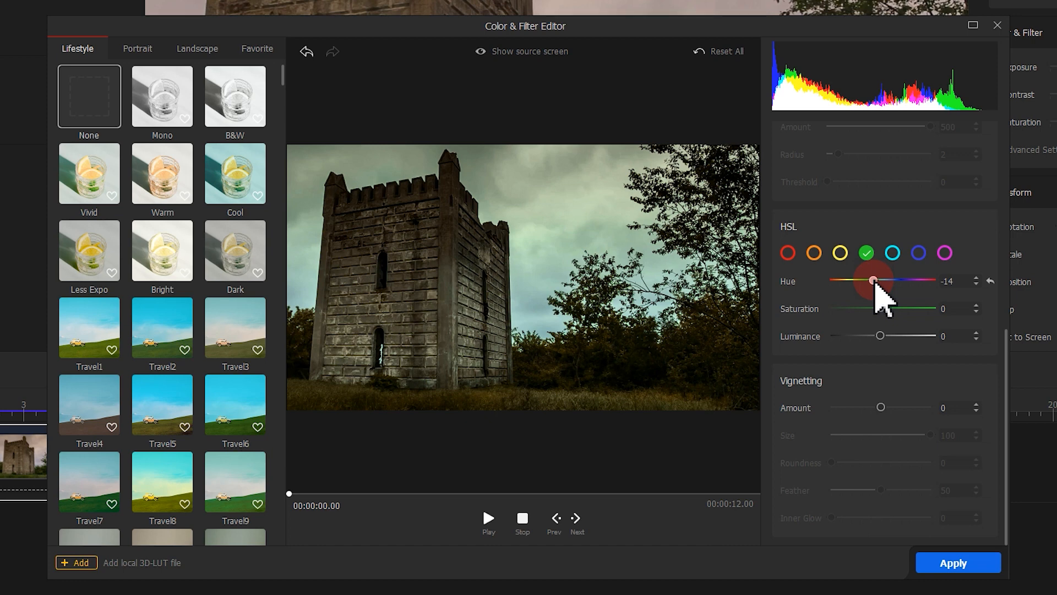
pyautogui.moveTo(880, 335); pyautogui.dragTo(876, 337)
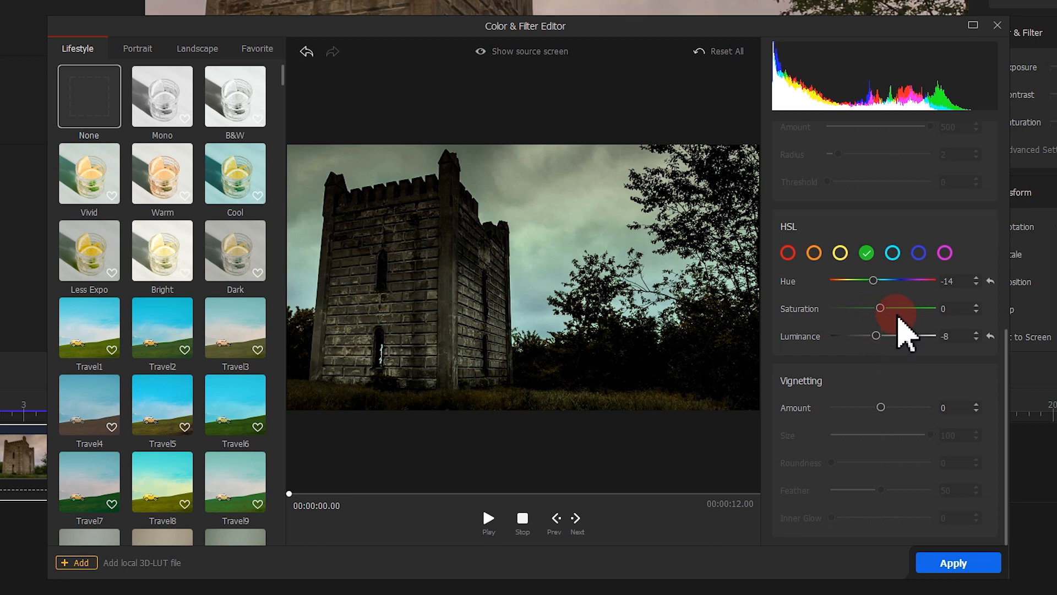
# Set the cyan range in HSL to hue -10, saturation -9 and luminance -7
pyautogui.click(894, 255)
pyautogui.moveTo(881, 281); pyautogui.dragTo(876, 309)
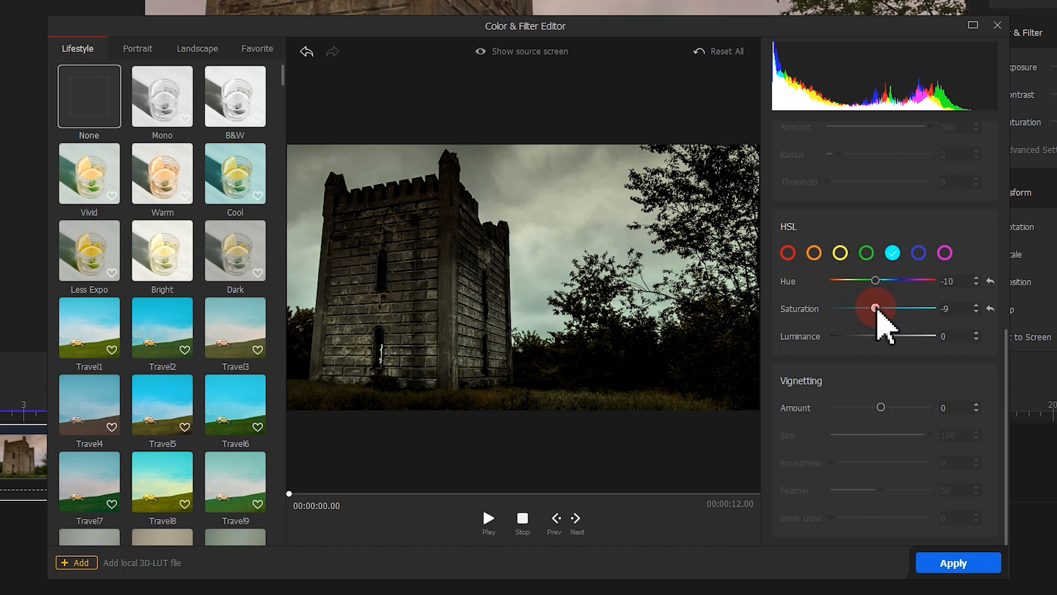
pyautogui.moveTo(876, 309); pyautogui.dragTo(877, 336)
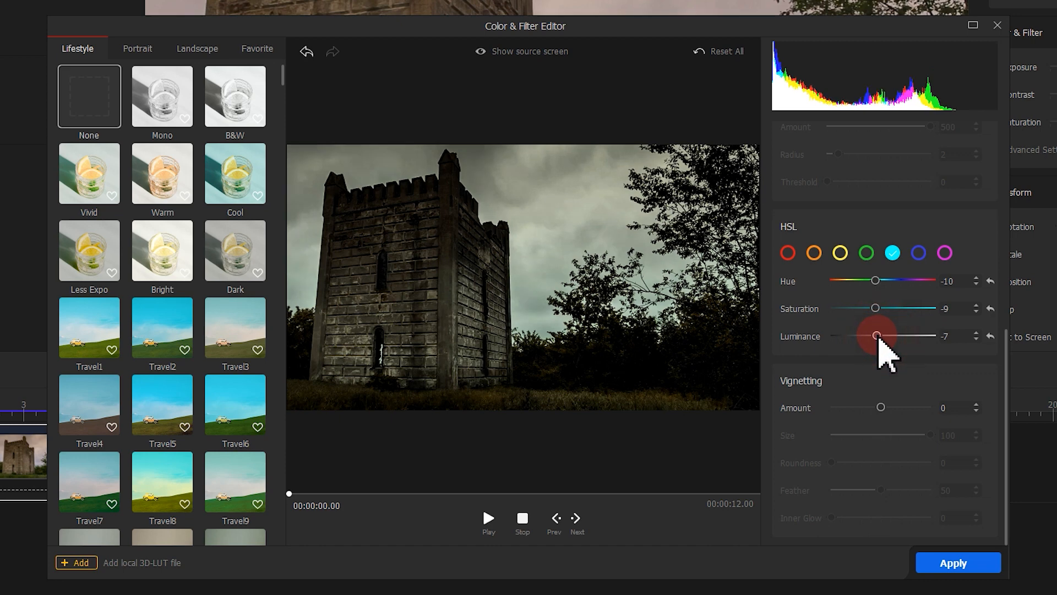
pyautogui.moveTo(877, 336); pyautogui.dragTo(877, 336)
# Raise the saturation of the blue range in HSL to 4
pyautogui.click(919, 253)
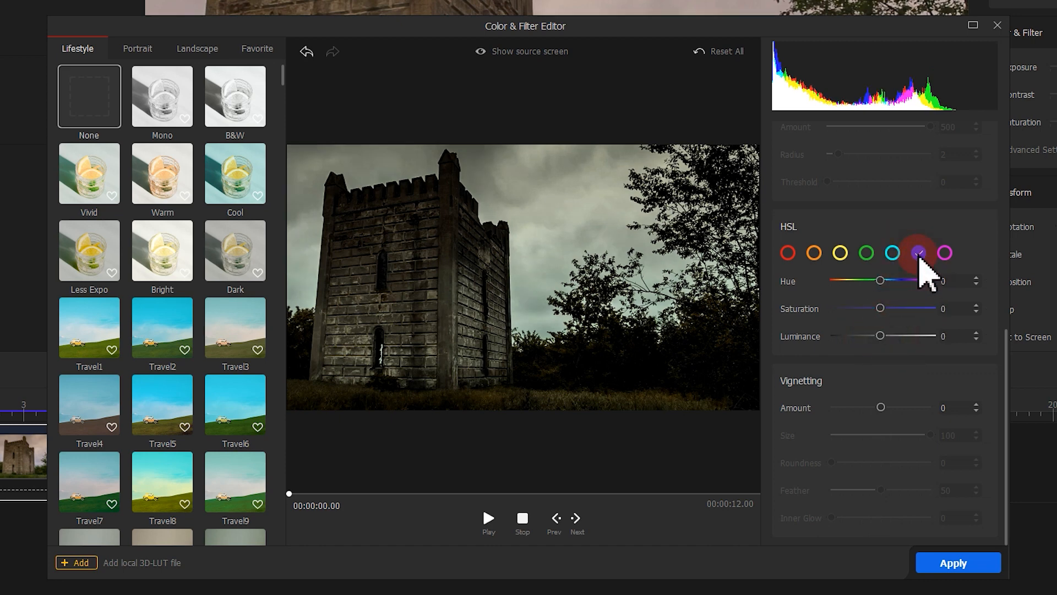
pyautogui.click(880, 308)
pyautogui.moveTo(881, 310); pyautogui.dragTo(884, 310)
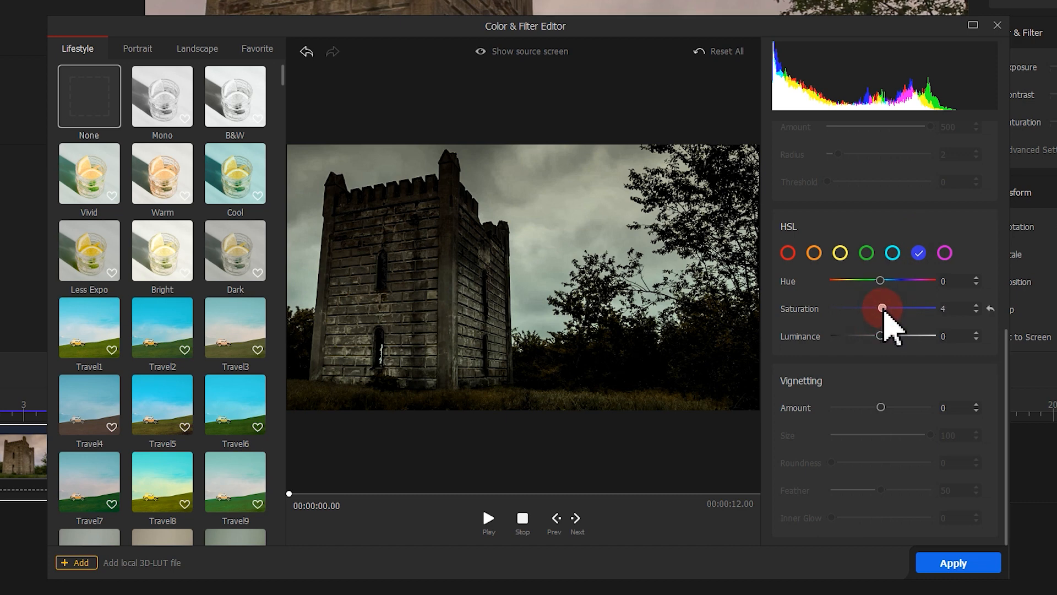
# Try the exposure at 69 and the shadows at 100, undoing each change
pyautogui.scroll(7, 882, 276)
pyautogui.click(874, 226)
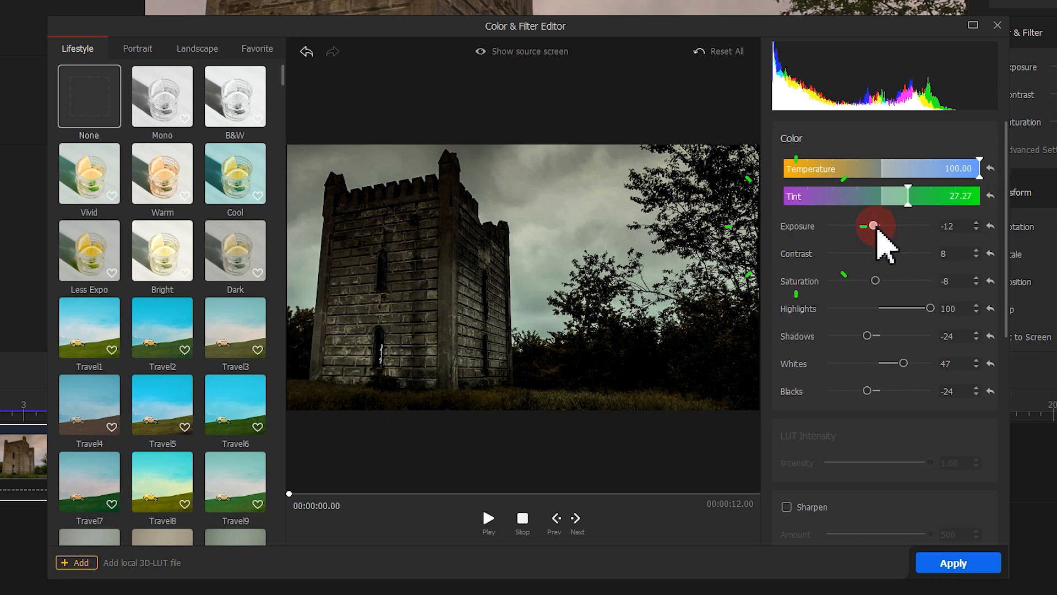
pyautogui.moveTo(877, 230); pyautogui.dragTo(916, 231)
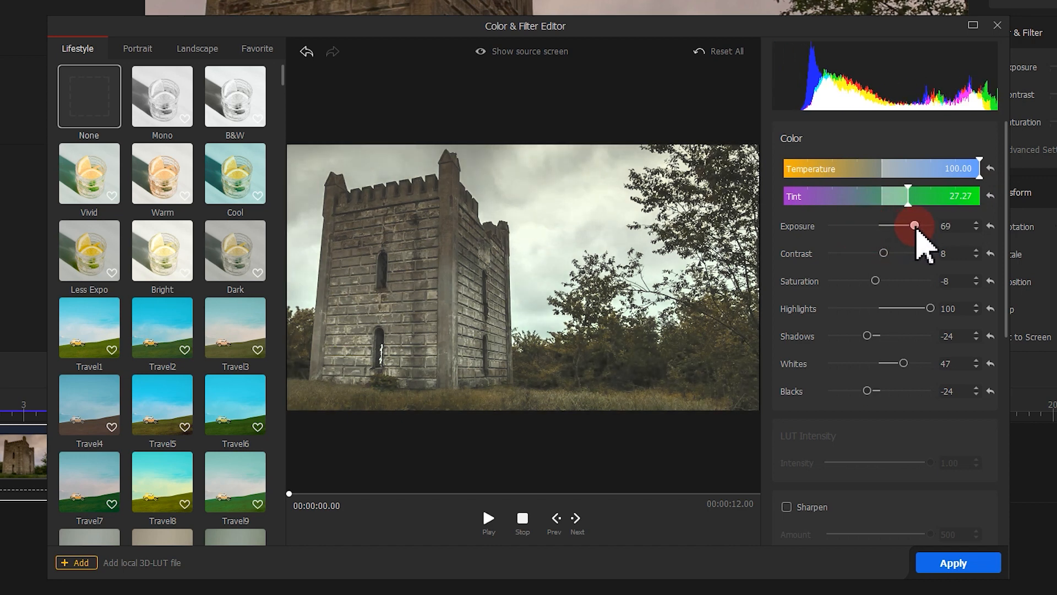
pyautogui.hotkey('ctrl', 'z')
pyautogui.moveTo(868, 336); pyautogui.dragTo(948, 341)
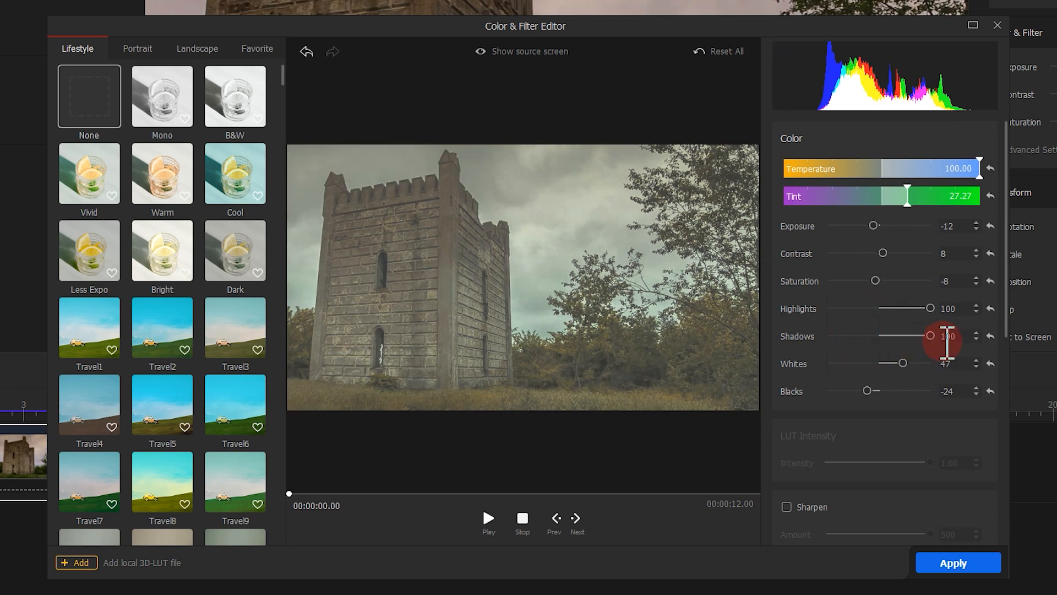
pyautogui.hotkey('ctrl', 'z')
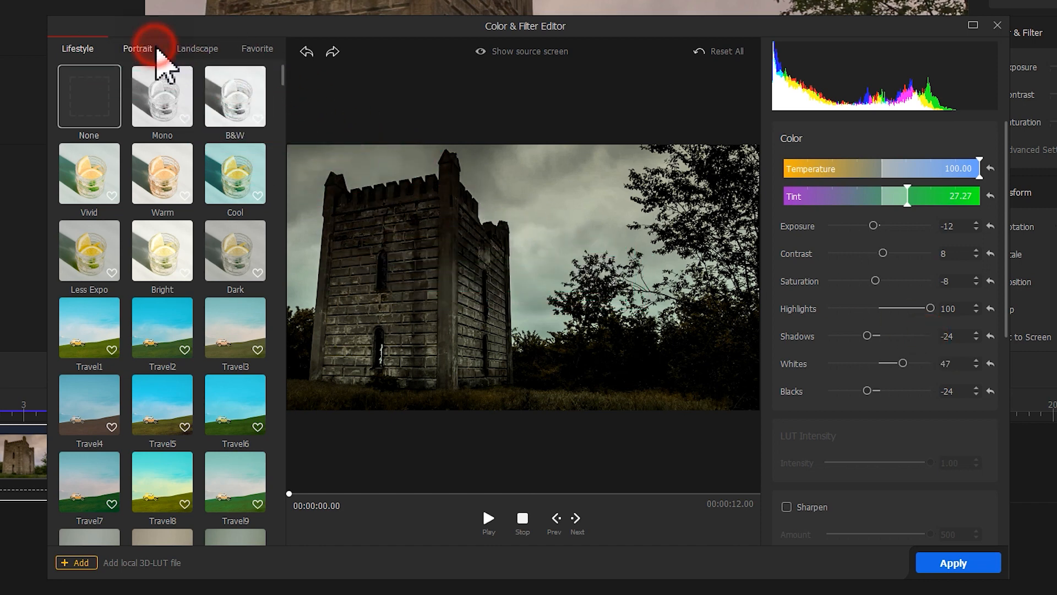
# Add the Lowlight4 portrait filter with a LUT intensity of 0.52 and apply the color grade to the clip
pyautogui.click(138, 49)
pyautogui.moveTo(284, 84); pyautogui.dragTo(294, 189)
pyautogui.click(82, 480)
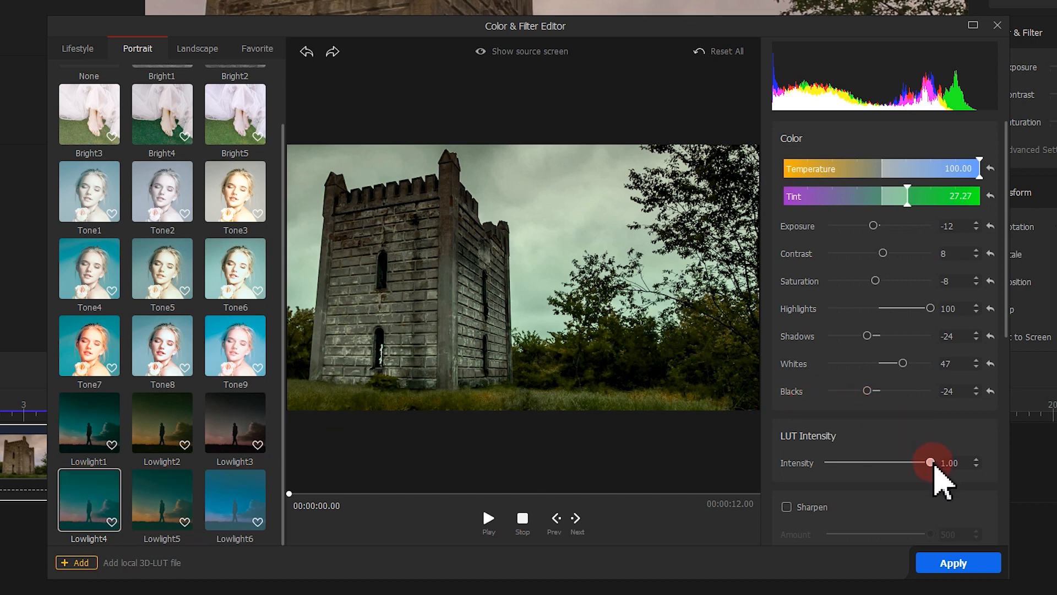
pyautogui.moveTo(930, 463); pyautogui.dragTo(882, 464)
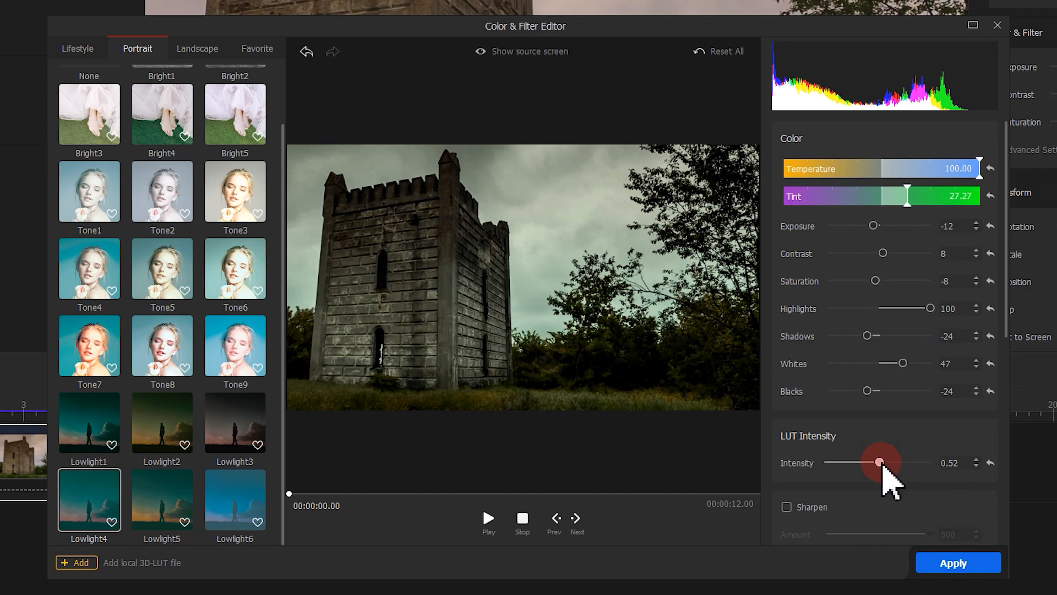
pyautogui.click(932, 536)
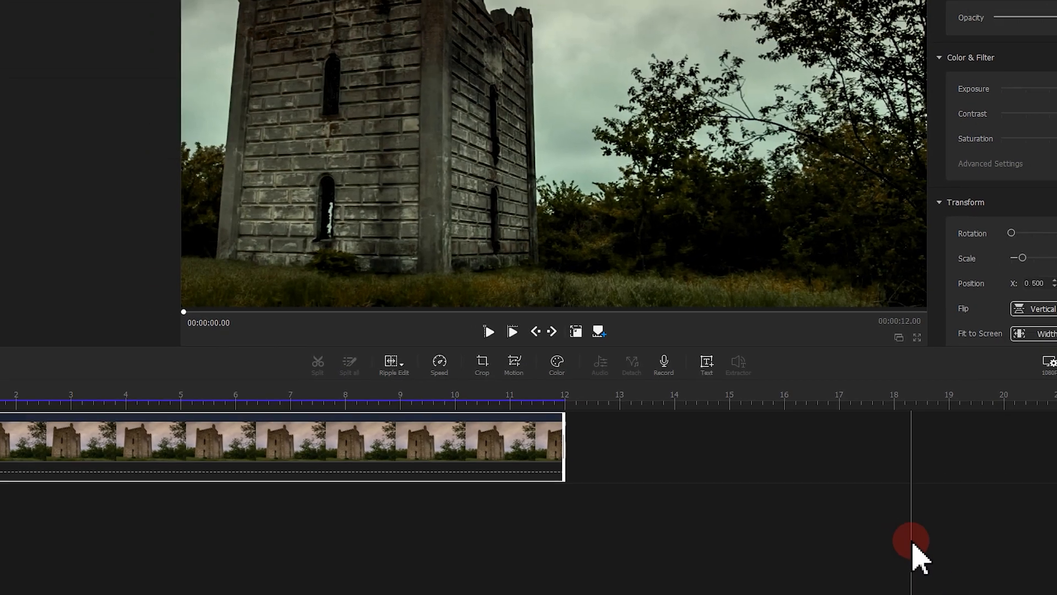